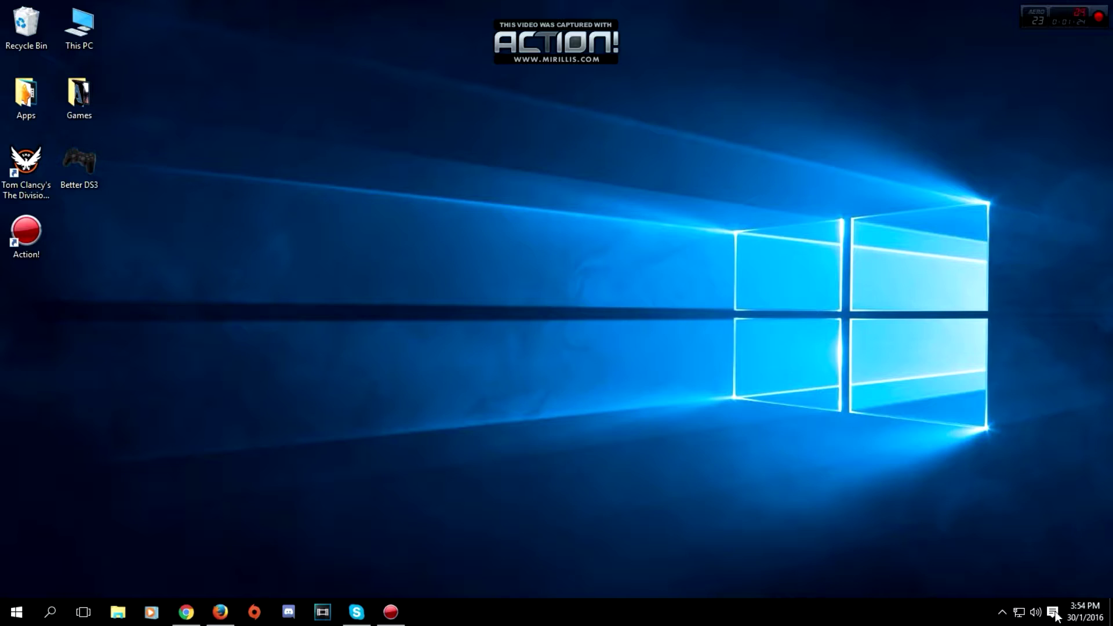
Restart the PC into advanced startup from Settings' Update & security > Recovery page
{"action": "right_click", "coordinate": [16, 612]}
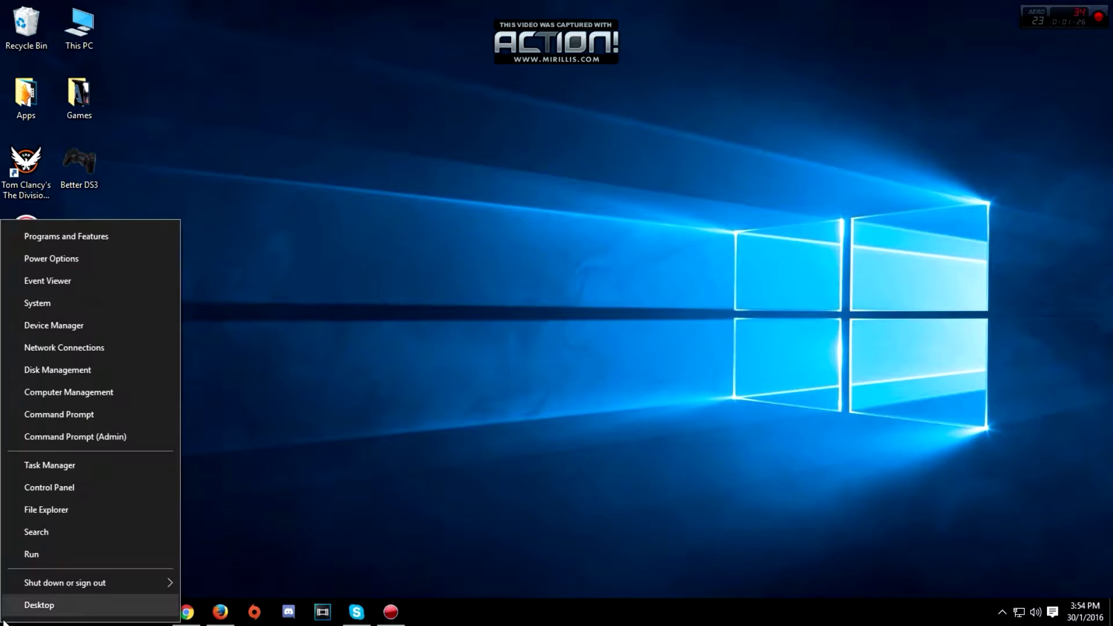
{"action": "left_click", "coordinate": [225, 473]}
{"action": "key", "text": "super"}
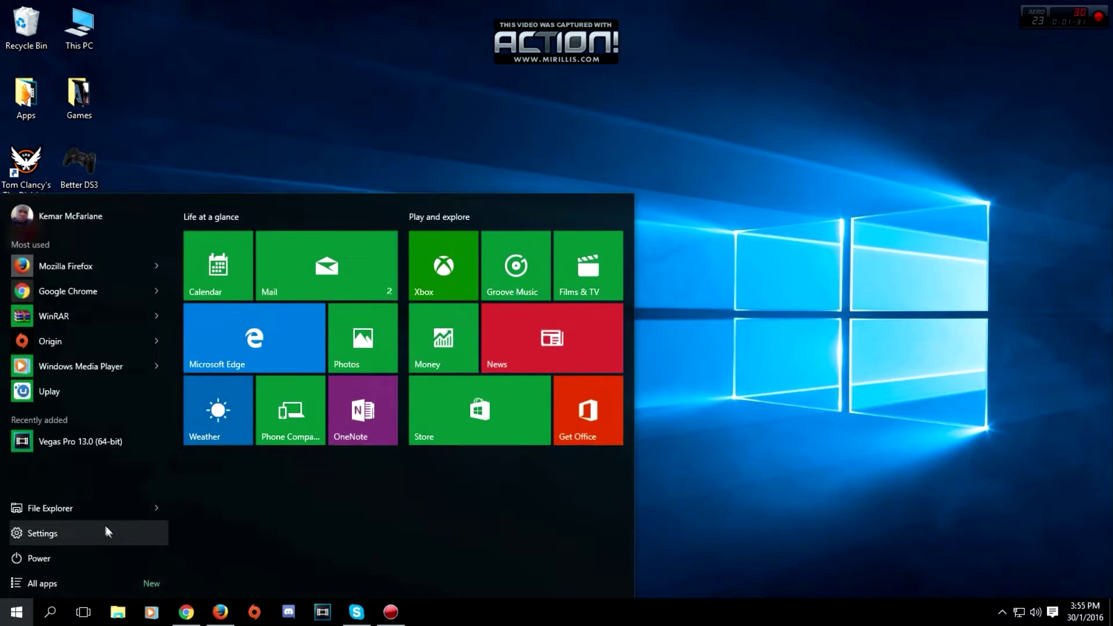
{"action": "left_click", "coordinate": [72, 530]}
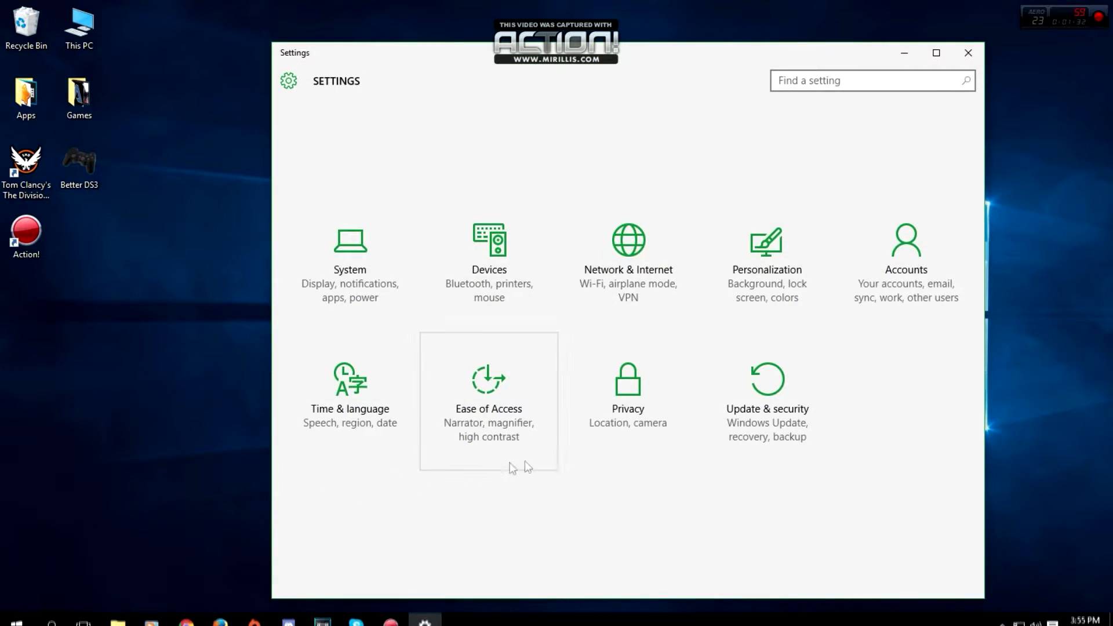
{"action": "left_click", "coordinate": [771, 395]}
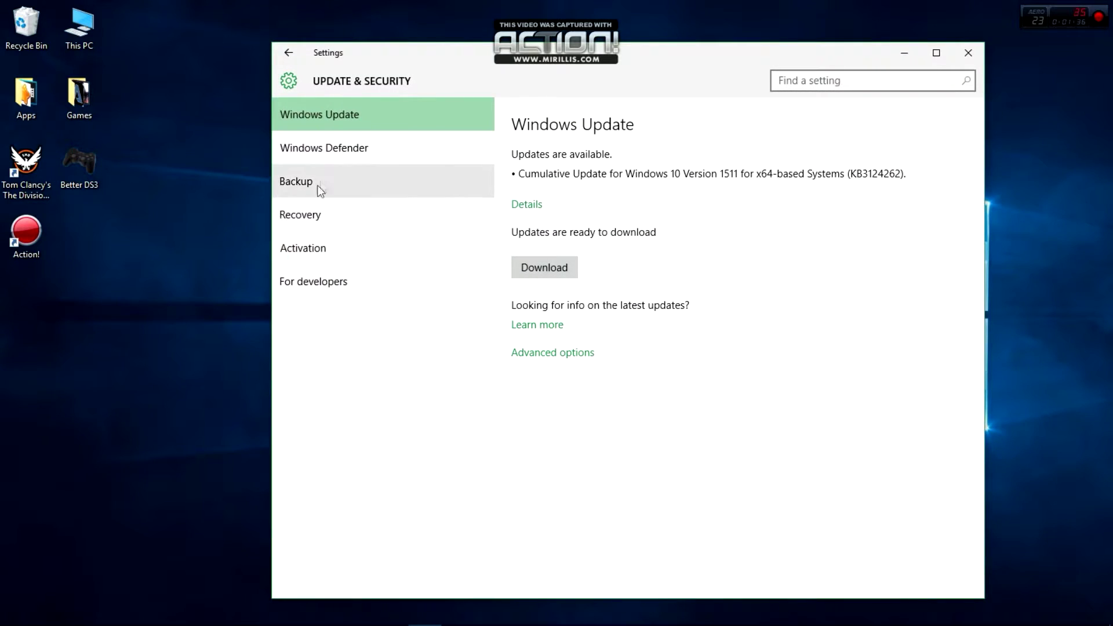
{"action": "left_click", "coordinate": [312, 213]}
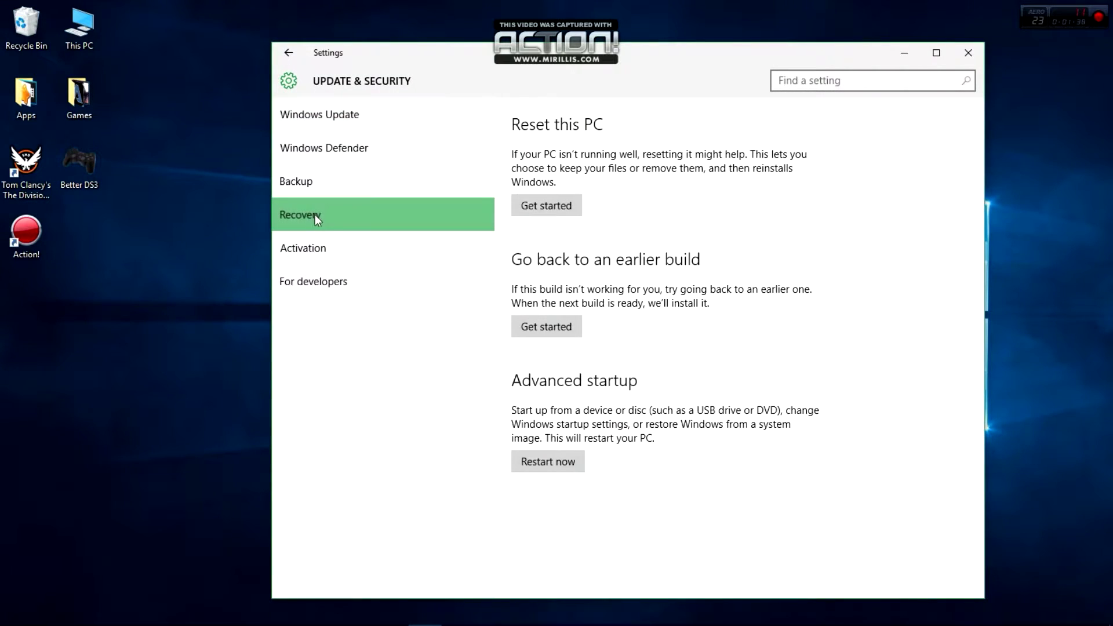
{"action": "left_click", "coordinate": [548, 462]}
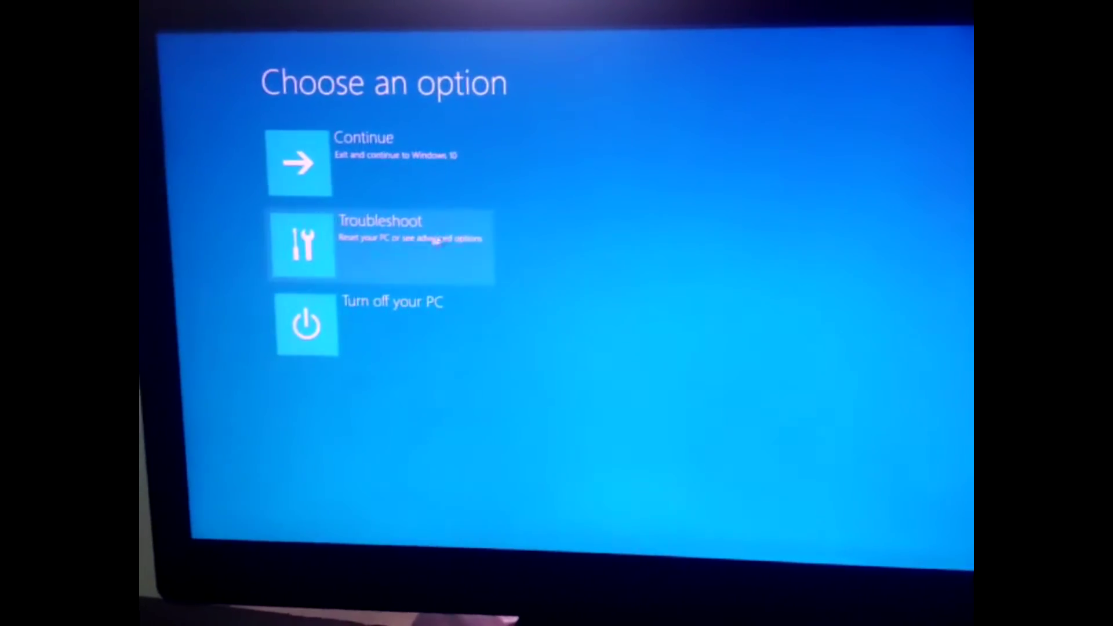
Go through Troubleshoot and Advanced options to reach the Startup Settings screen
{"action": "left_click", "coordinate": [374, 244]}
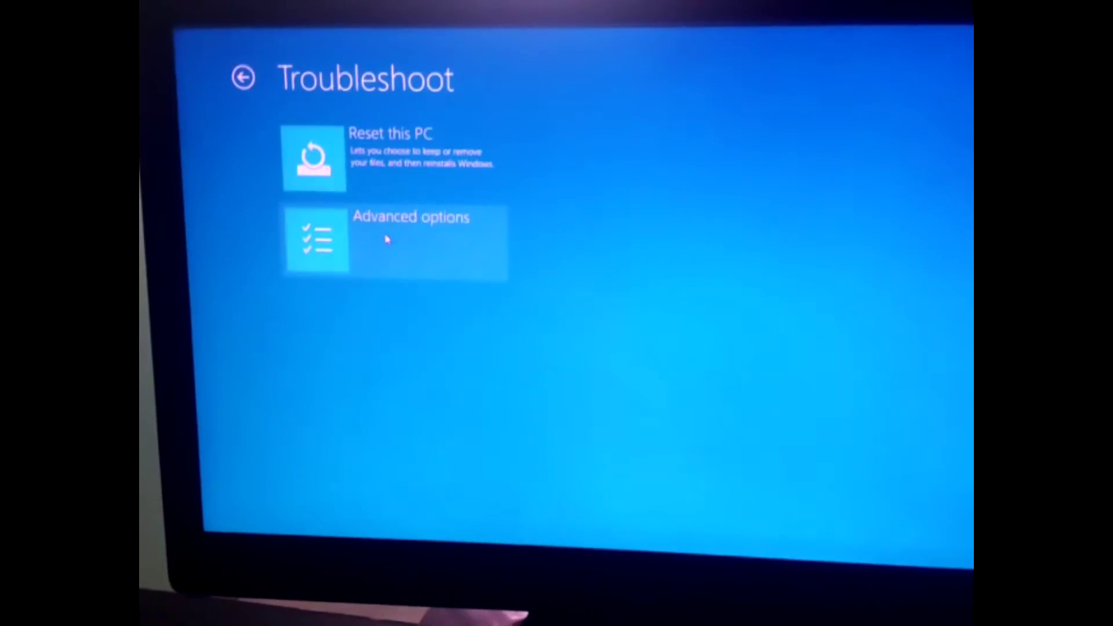
{"action": "left_click", "coordinate": [428, 246]}
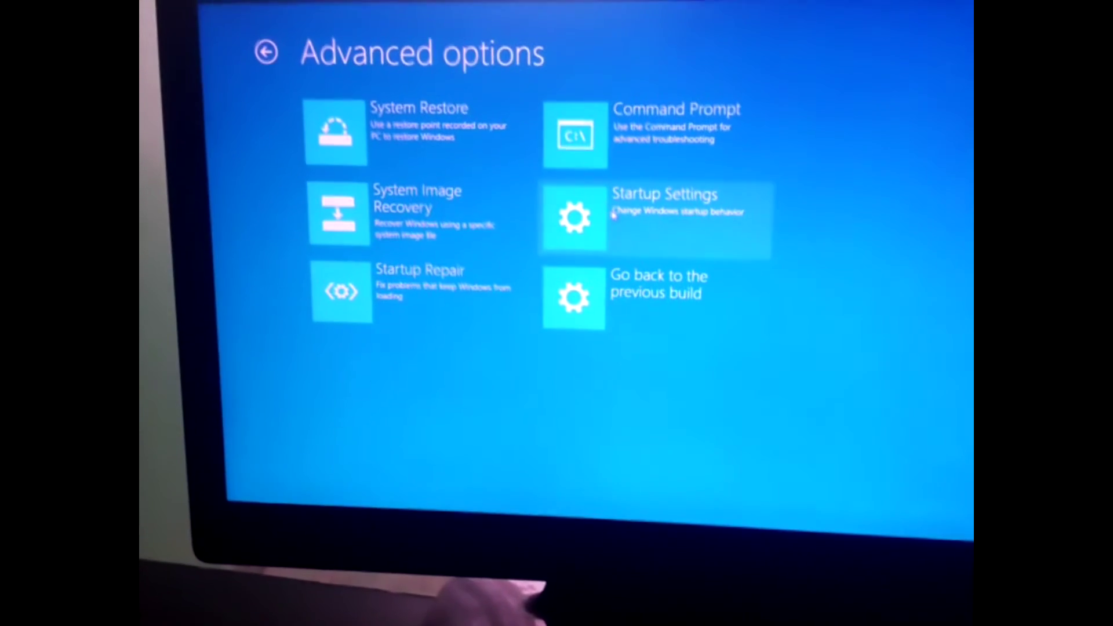
{"action": "left_click", "coordinate": [673, 213]}
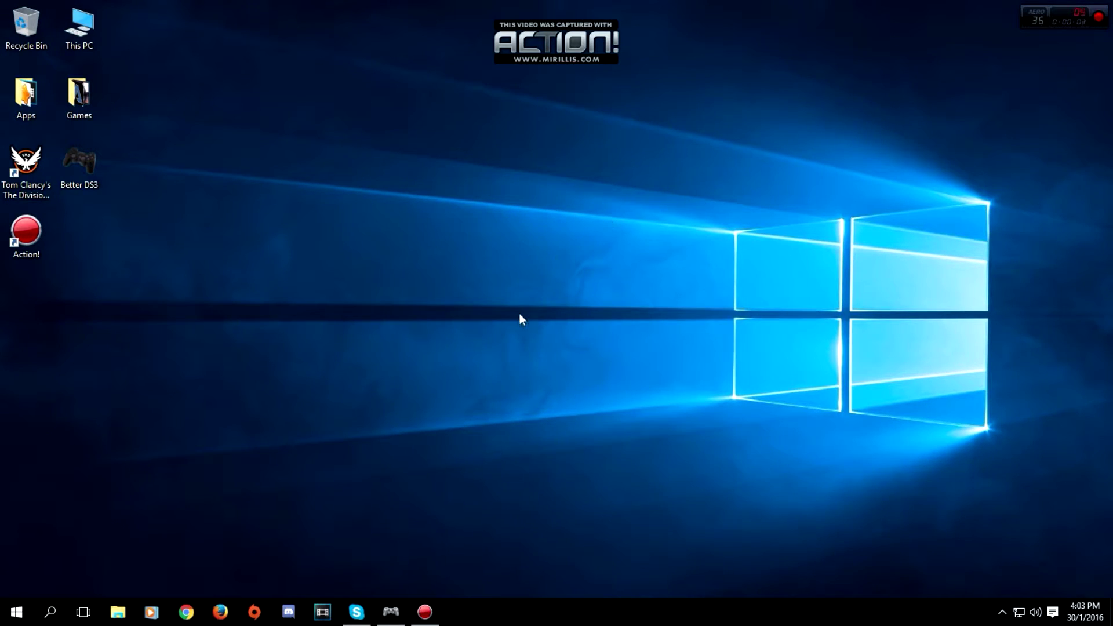
Launch Firefox and Google 'motioninjoy' using the search suggestion
{"action": "left_click", "coordinate": [220, 612]}
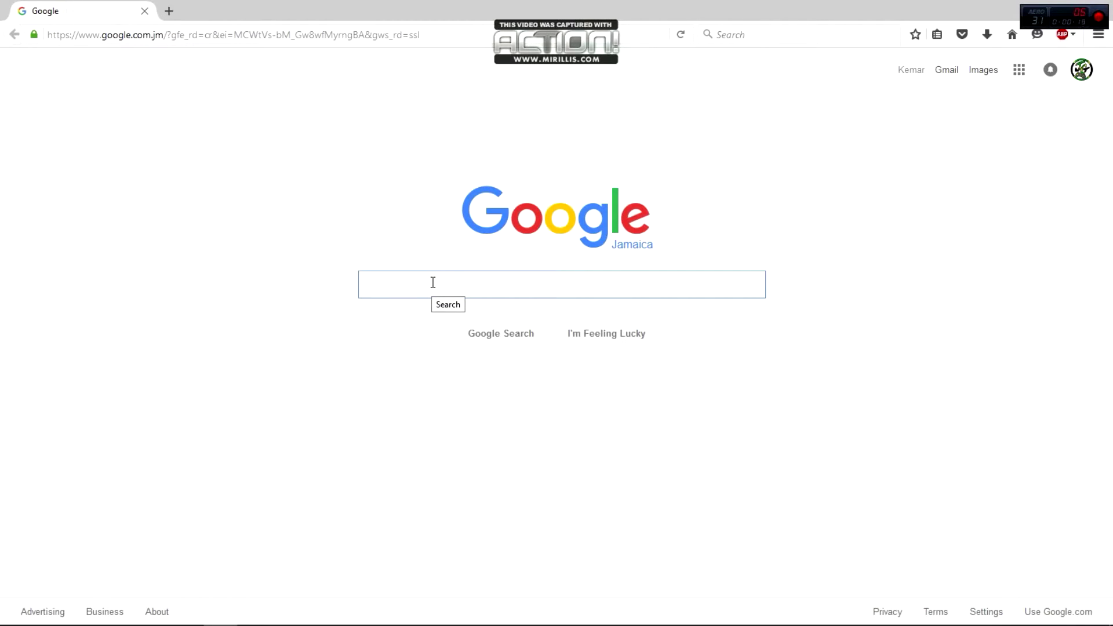
{"action": "type", "text": "mo"}
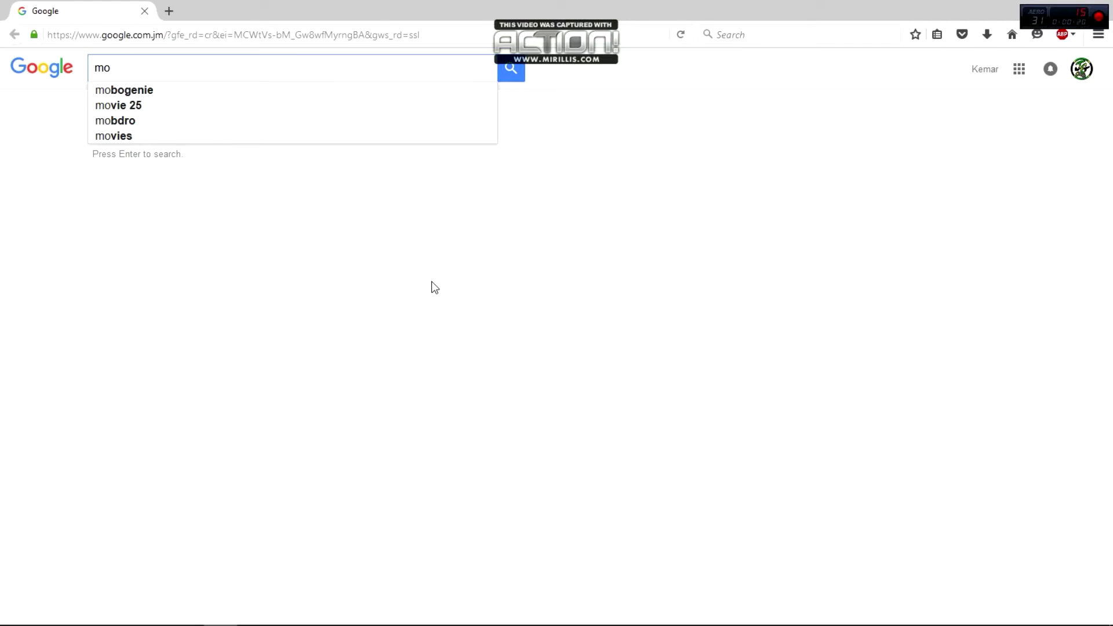
{"action": "type", "text": "tion"}
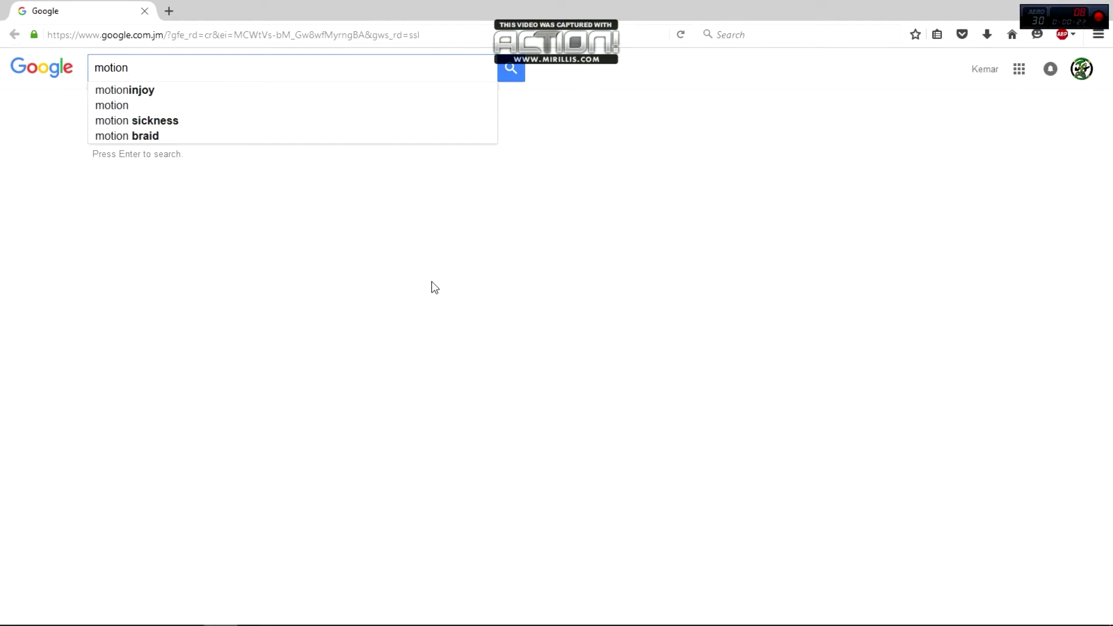
{"action": "key", "text": "Down"}
{"action": "key", "text": "Return"}
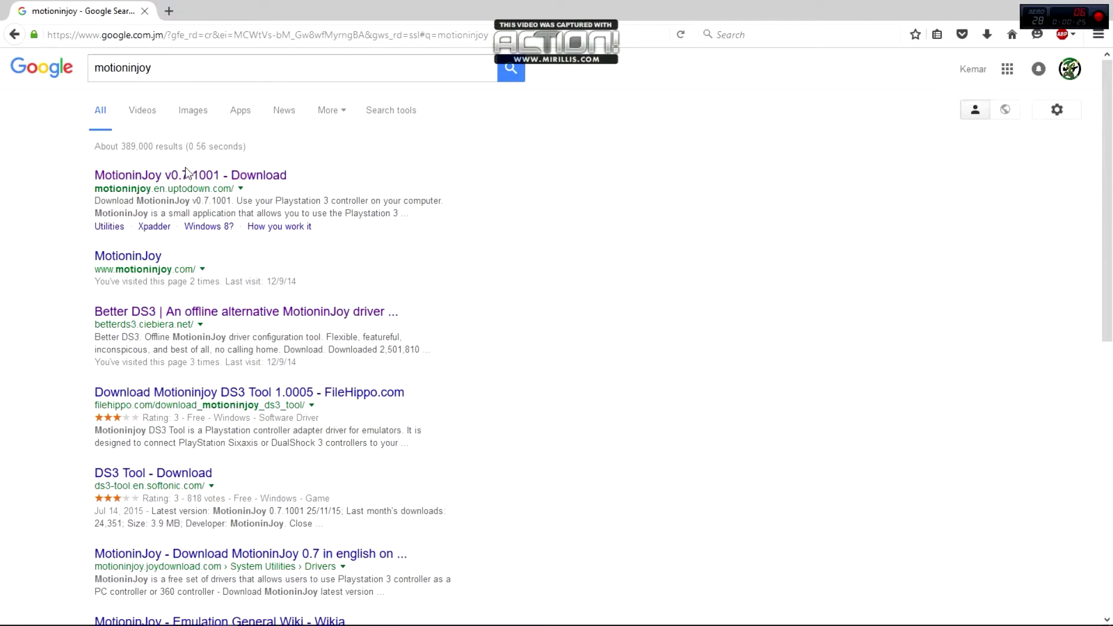
Download the MotioninJoy zip from its Uptodown page and save it to disk
{"action": "left_click", "coordinate": [185, 175]}
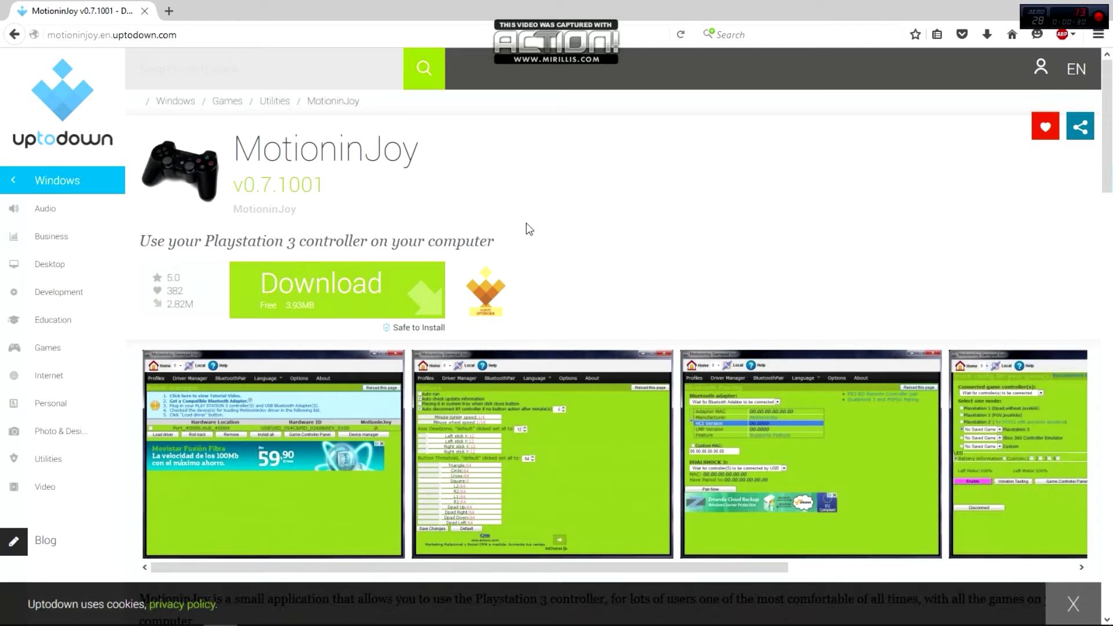
{"action": "scroll", "coordinate": [576, 235], "scroll_direction": "down", "scroll_amount": 2}
{"action": "scroll", "coordinate": [576, 235], "scroll_direction": "up", "scroll_amount": 2}
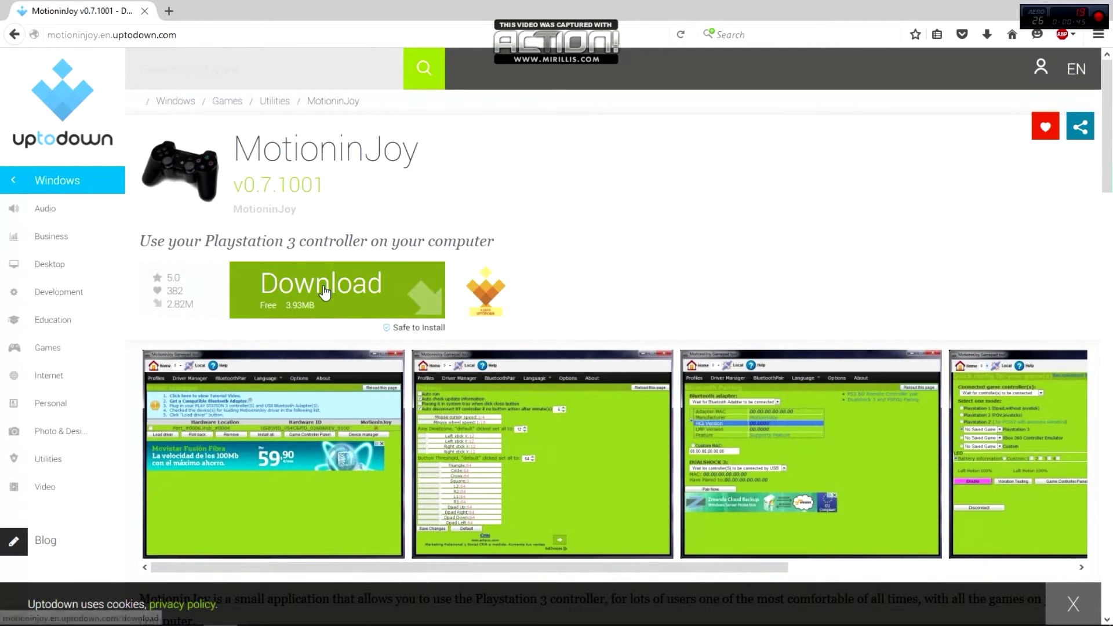
{"action": "left_click", "coordinate": [325, 304]}
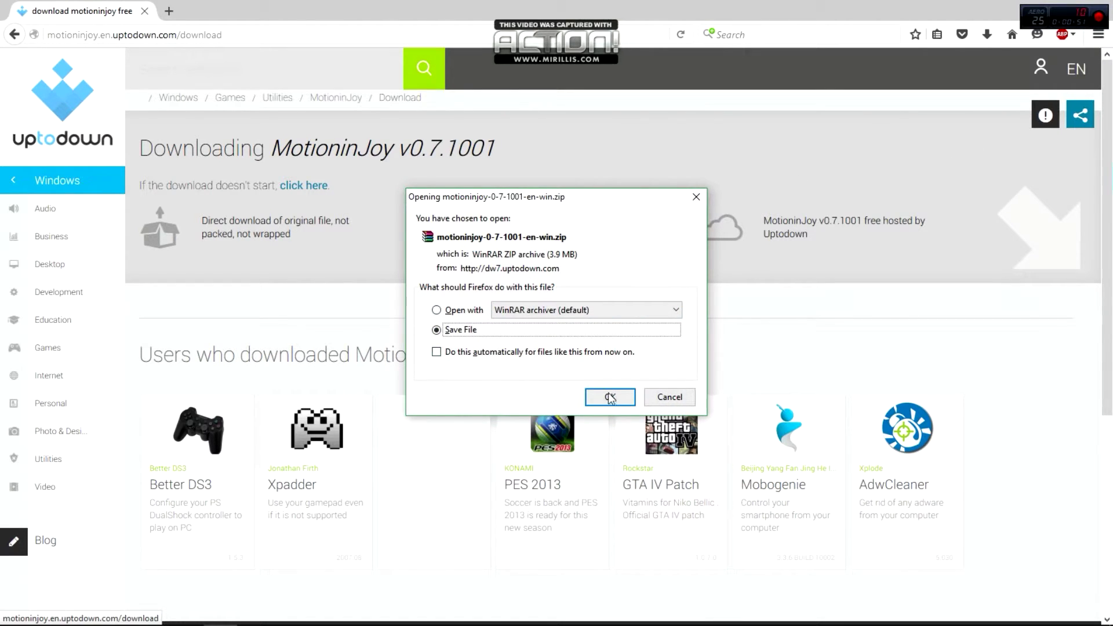
{"action": "left_click", "coordinate": [670, 398]}
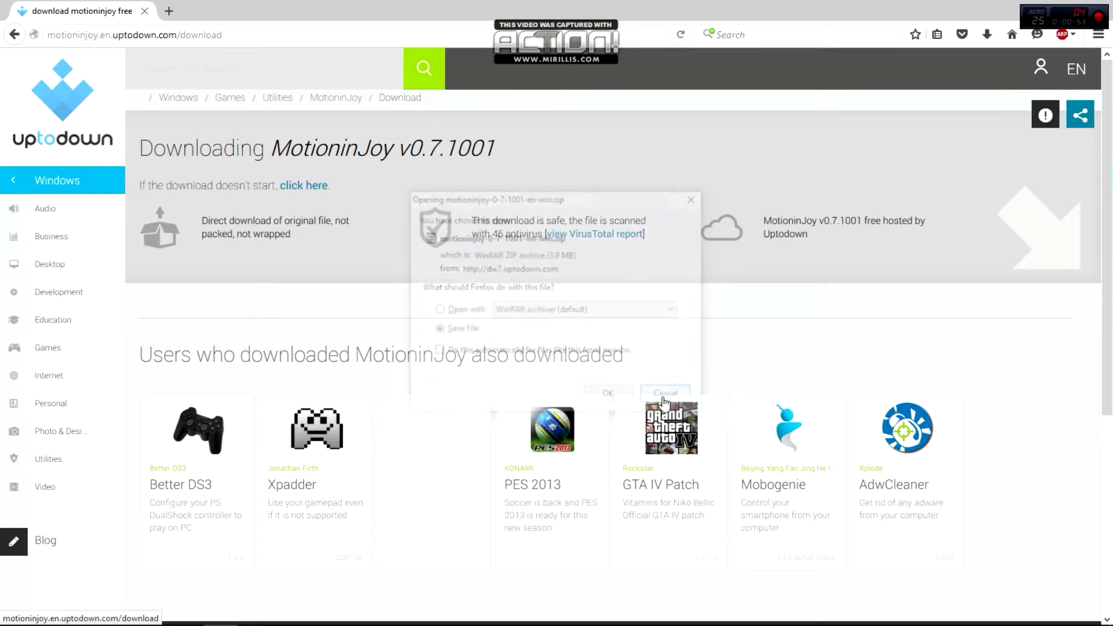
Start the Better DS3 v1.5.3 download from Uptodown and dismiss the file prompt
{"action": "left_click", "coordinate": [200, 456]}
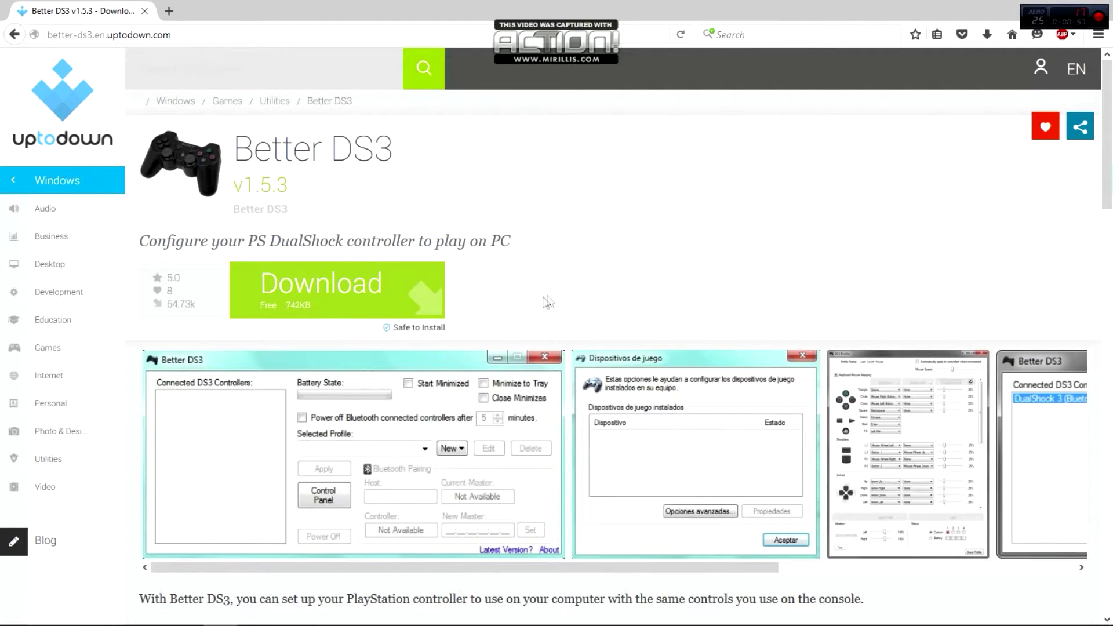
{"action": "left_click", "coordinate": [359, 295]}
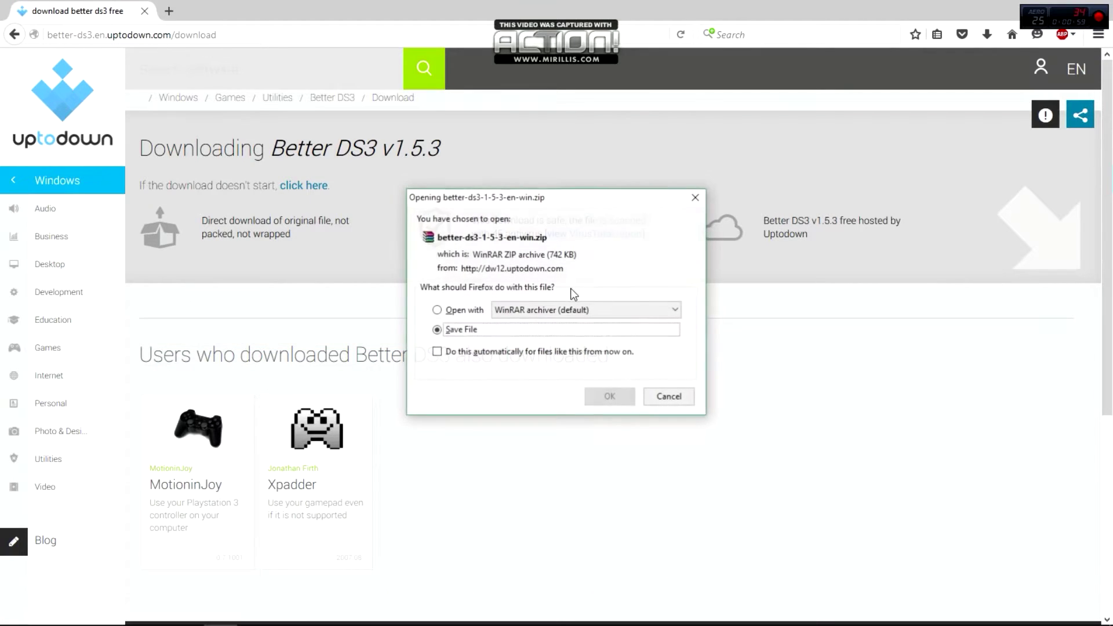
{"action": "left_click", "coordinate": [668, 396]}
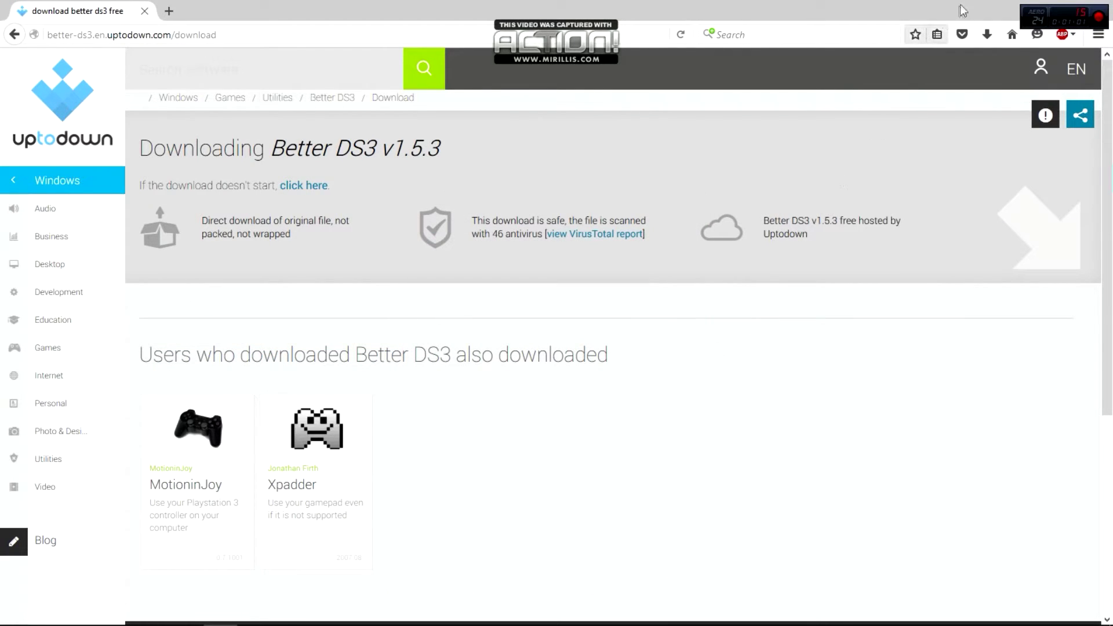
{"action": "left_click", "coordinate": [1045, 2]}
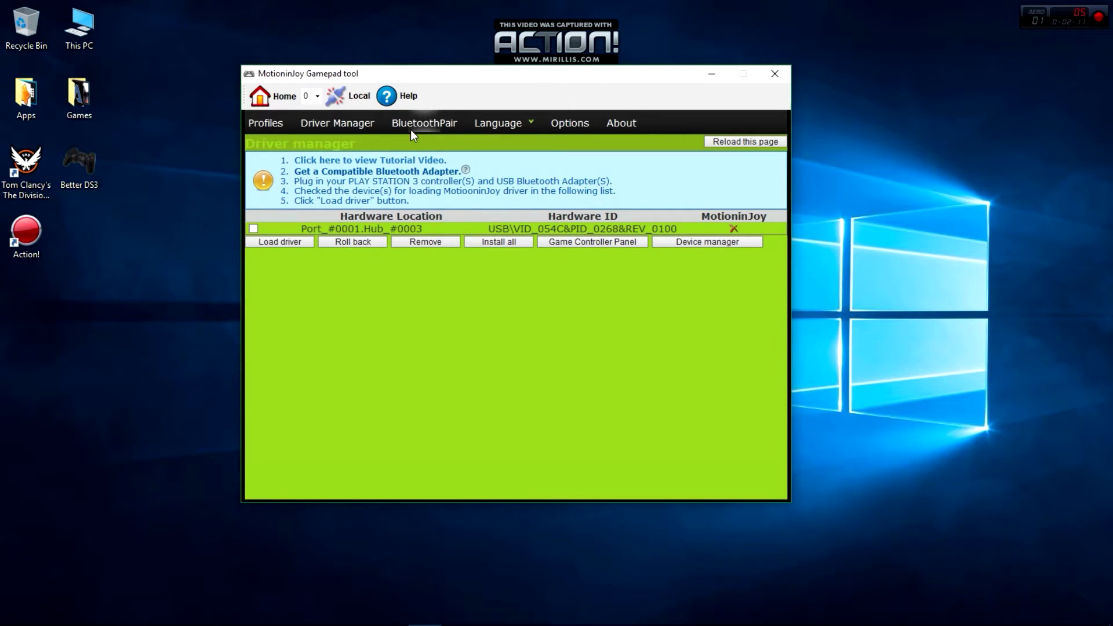
Load the MotioninJoy driver onto the Port_#0001.Hub_#0003 controller, approving the unverified driver, then close the tool
{"action": "left_click", "coordinate": [413, 230]}
{"action": "left_click", "coordinate": [253, 229]}
{"action": "left_click", "coordinate": [285, 242]}
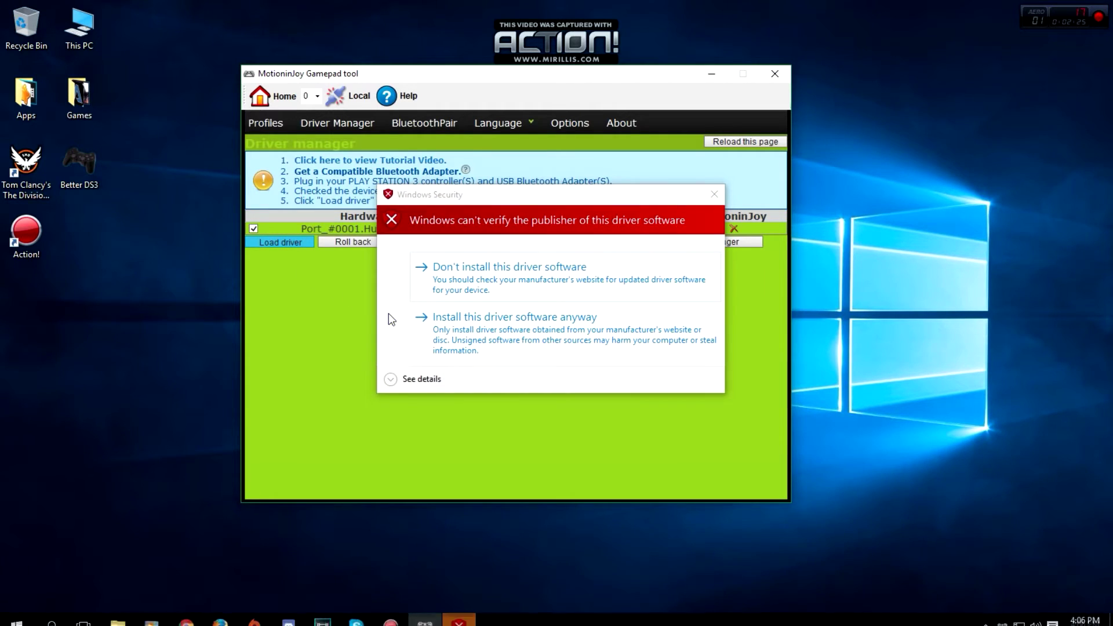
{"action": "left_click", "coordinate": [526, 336]}
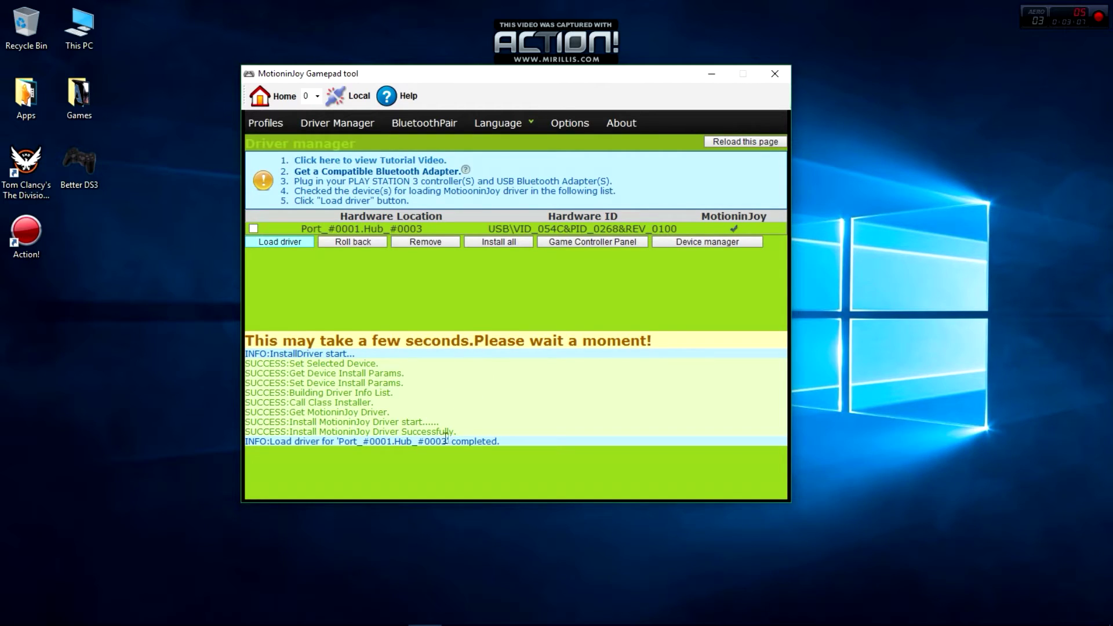
{"action": "left_click", "coordinate": [735, 230]}
{"action": "left_click", "coordinate": [774, 74]}
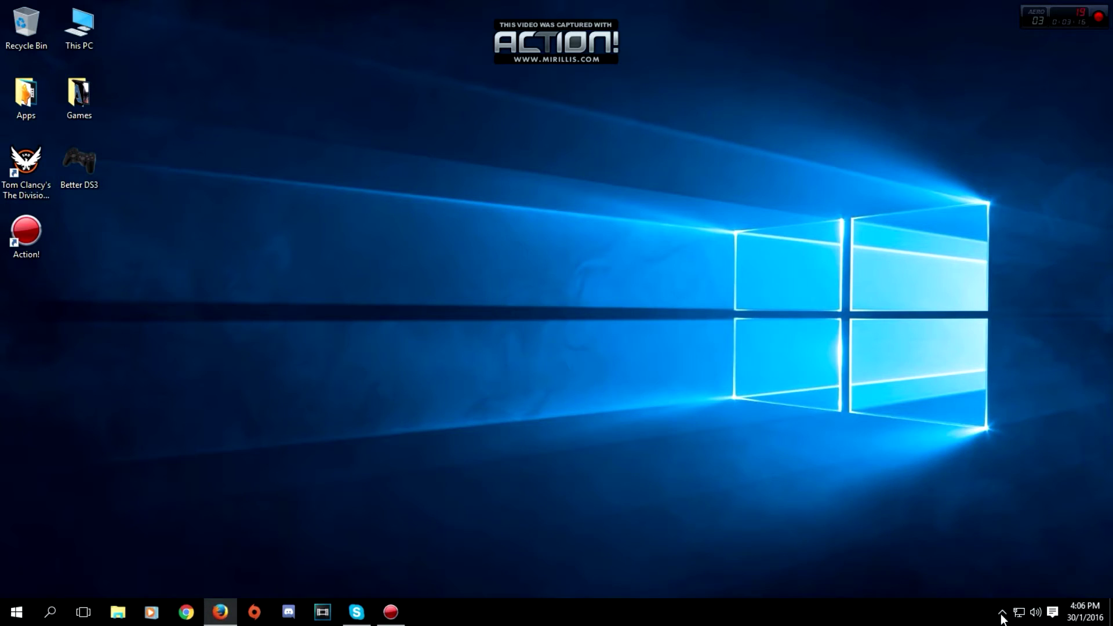
Launch Better DS3 from the desktop and start a new XInput controller profile
{"action": "left_click", "coordinate": [1002, 613]}
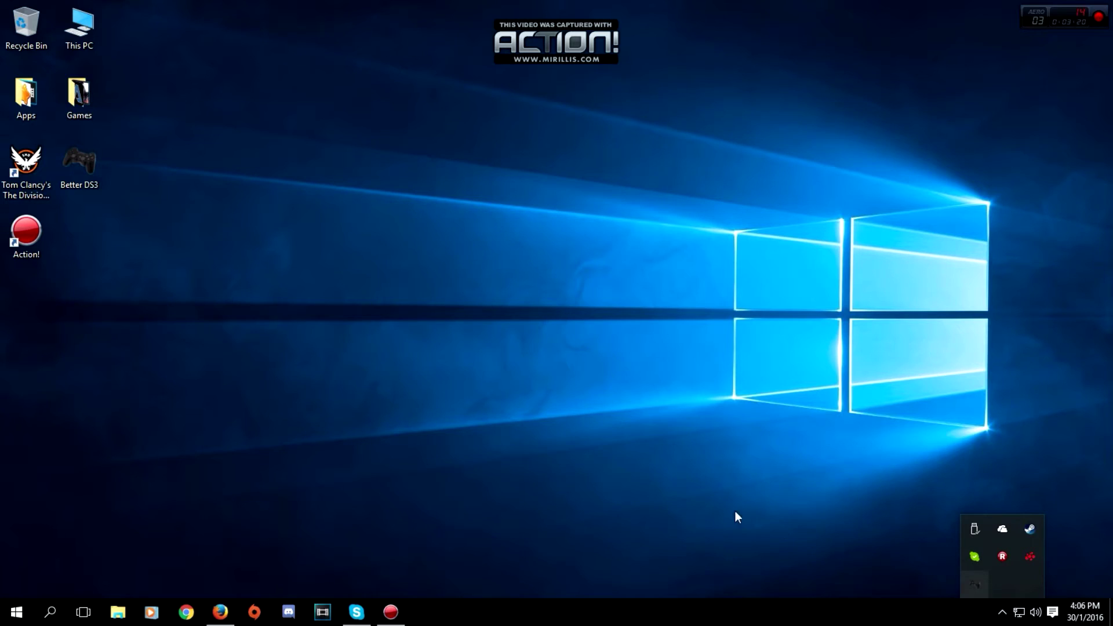
{"action": "left_click", "coordinate": [84, 161]}
{"action": "double_click", "coordinate": [95, 165]}
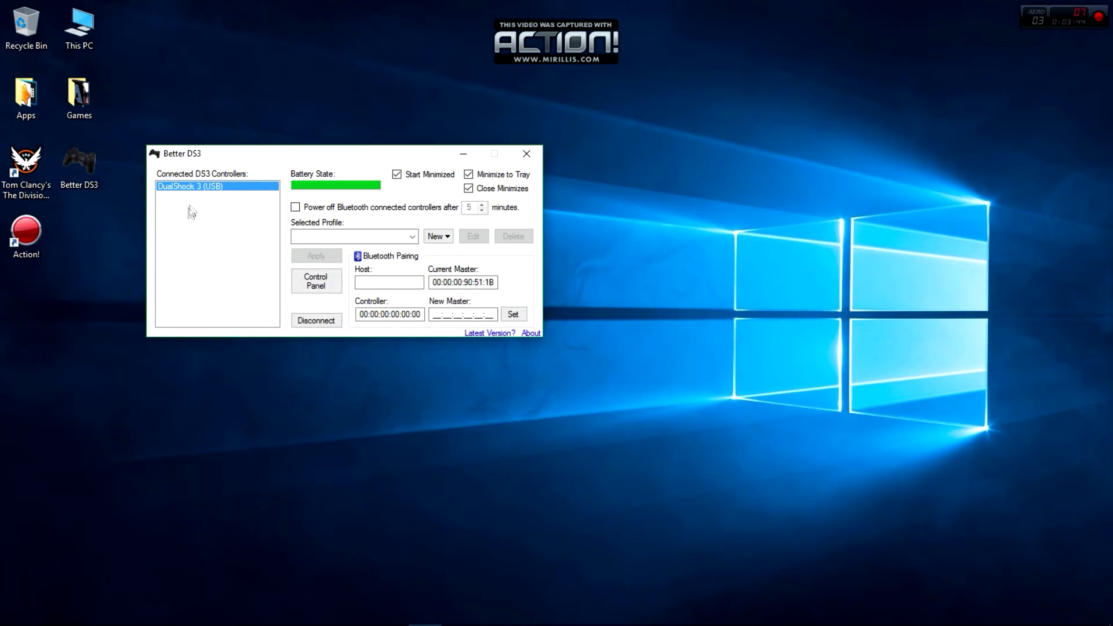
{"action": "left_click", "coordinate": [434, 237]}
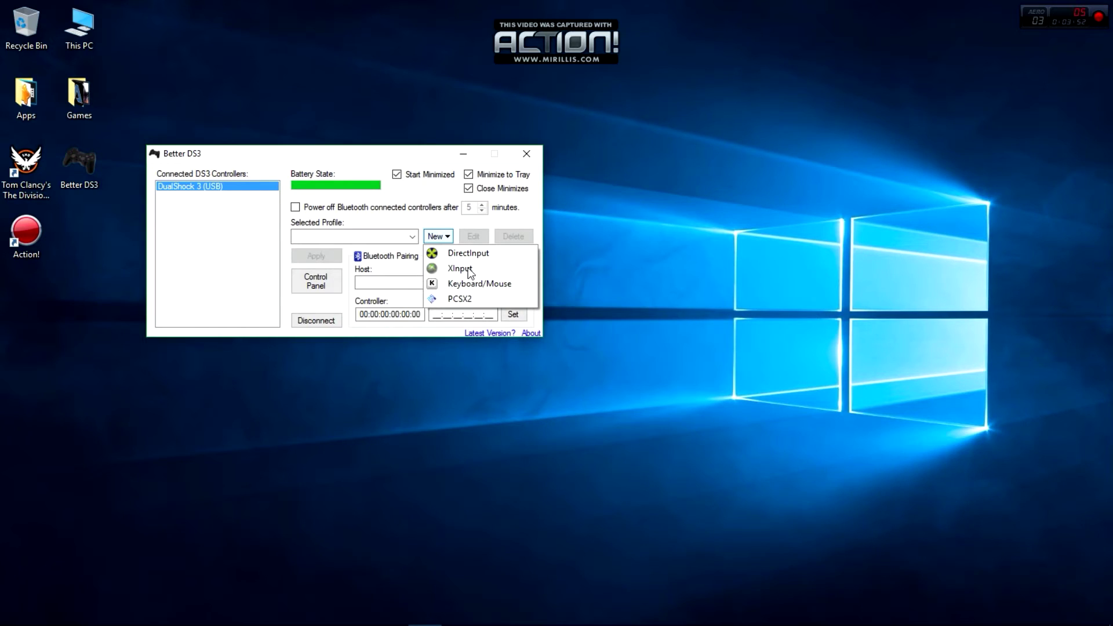
{"action": "left_click", "coordinate": [470, 273]}
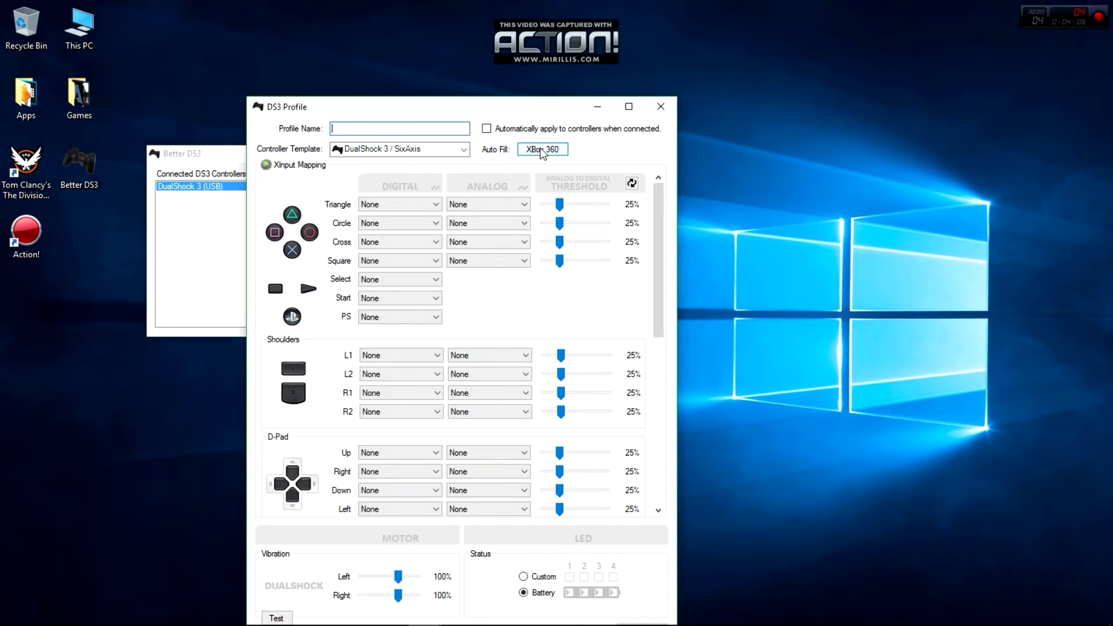
Auto-fill the Xbox 360 button mappings, name the profile 'xbox', and save it
{"action": "left_click", "coordinate": [542, 150]}
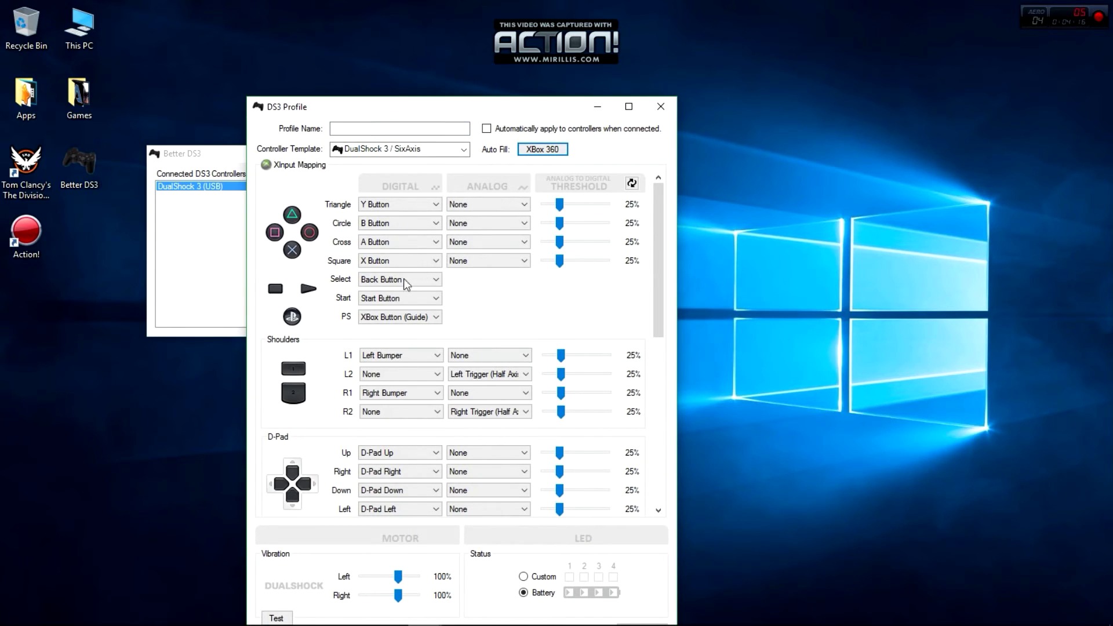
{"action": "left_click_drag", "start_coordinate": [514, 111], "coordinate": [516, 64]}
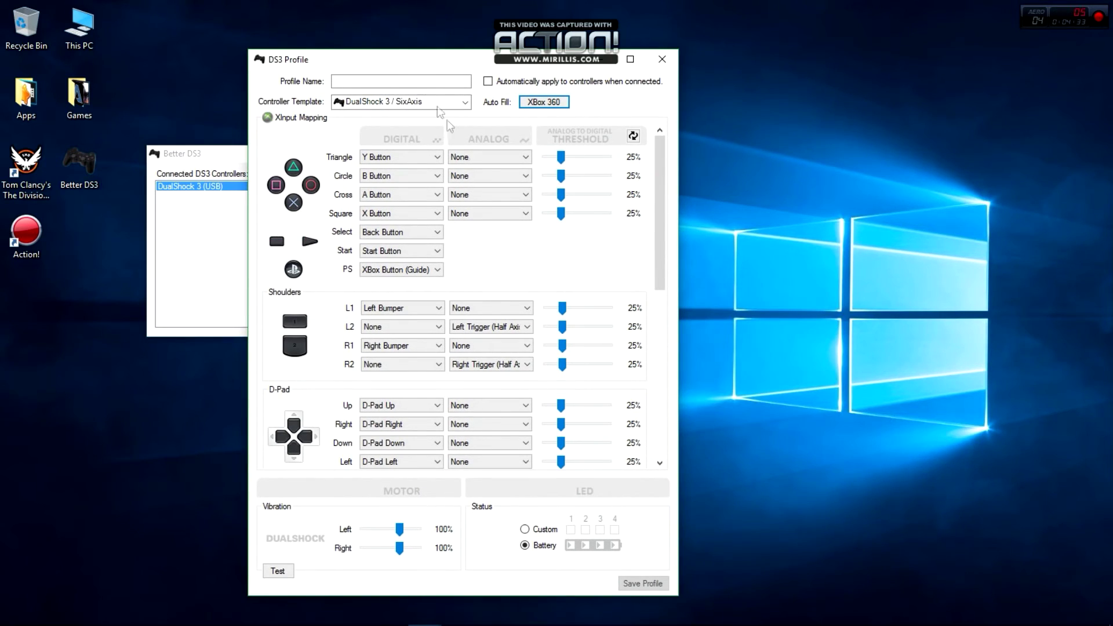
{"action": "left_click", "coordinate": [628, 586]}
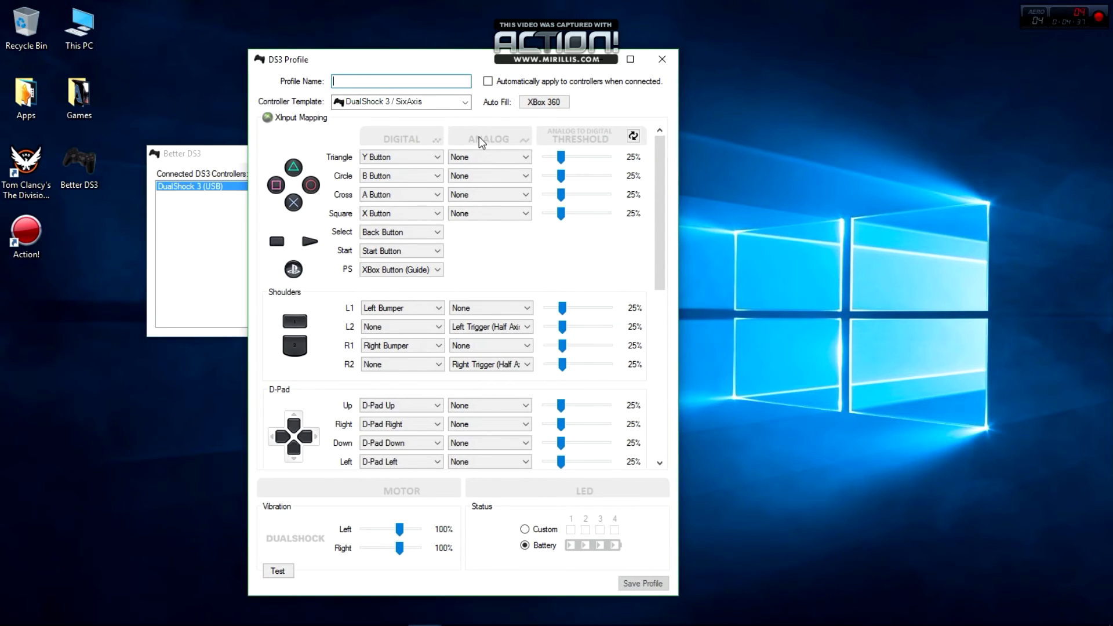
{"action": "type", "text": "xb"}
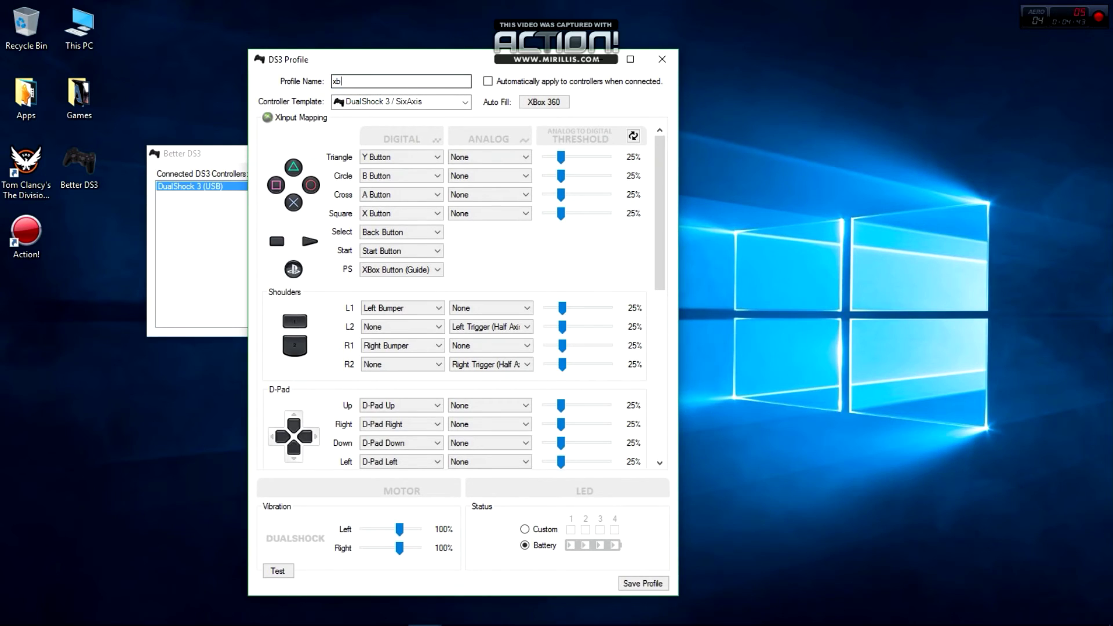
{"action": "type", "text": "ox"}
{"action": "left_click", "coordinate": [631, 583]}
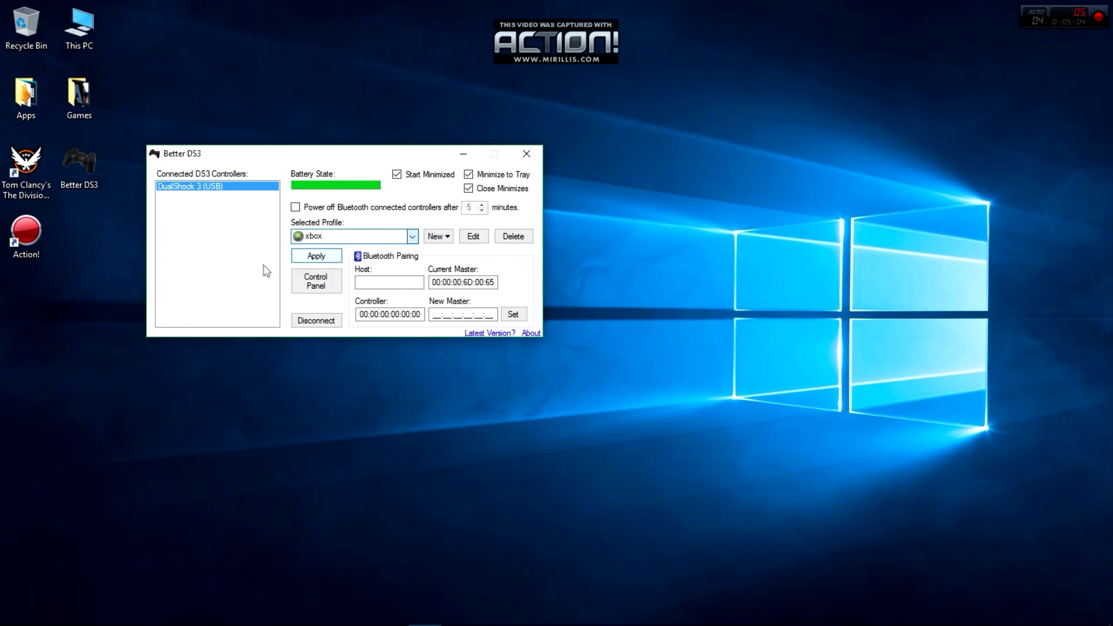
Open Windows Game Controllers from Better DS3 and view the Xbox 360 controller's test page
{"action": "left_click", "coordinate": [318, 284]}
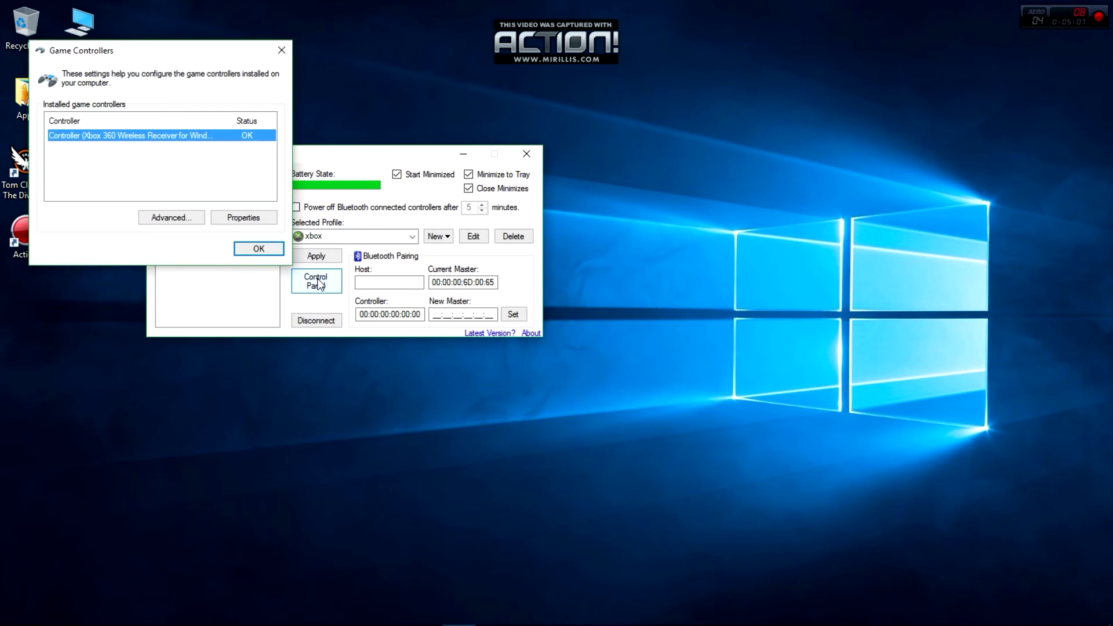
{"action": "left_click", "coordinate": [241, 218]}
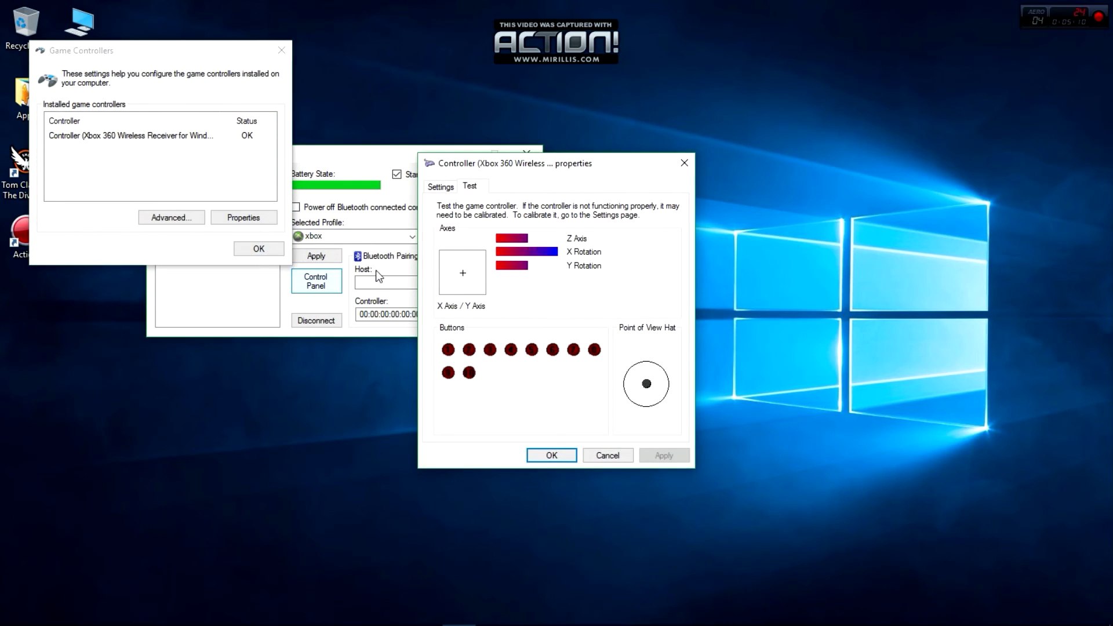